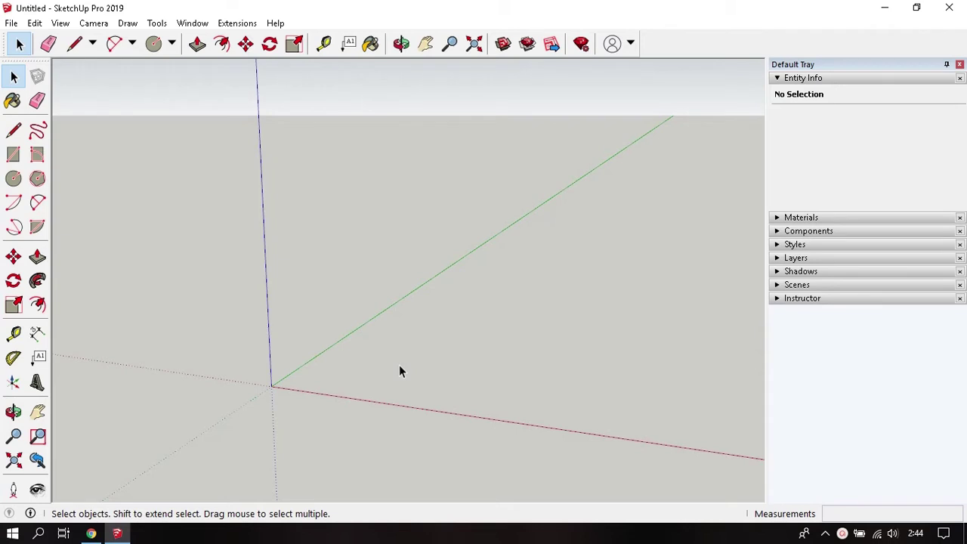
- Draw a 10-sided circle face centred on the origin, then return to Select
{"action": "key", "text": "c"}
{"action": "mouse_move", "coordinate": [399, 320]}
{"action": "middle_mouse_down"}
{"action": "mouse_move", "coordinate": [377, 340]}
{"action": "mouse_move", "coordinate": [397, 238]}
{"action": "mouse_move", "coordinate": [347, 481]}
{"action": "mouse_move", "coordinate": [363, 349]}
{"action": "middle_mouse_up"}
{"action": "left_click", "coordinate": [354, 347]}
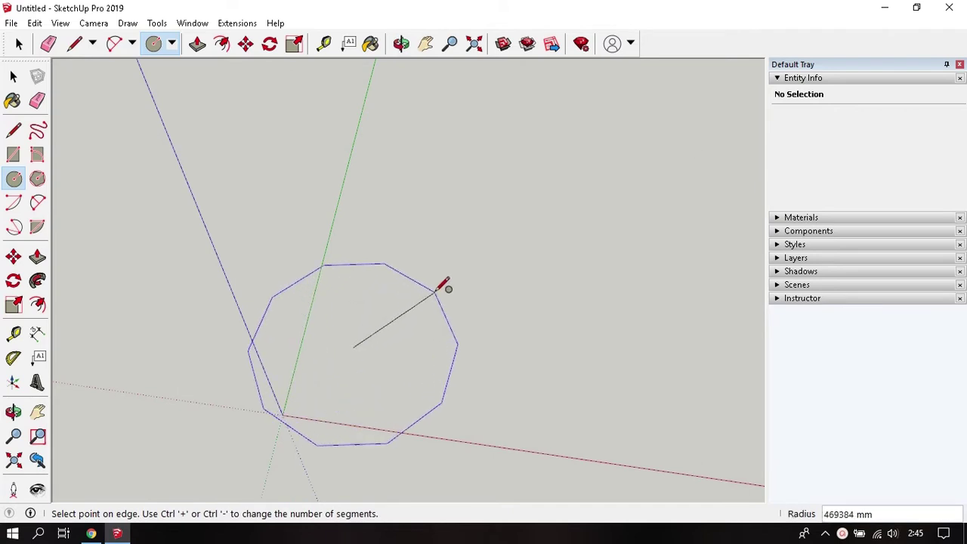
{"action": "left_click", "coordinate": [555, 212]}
{"action": "mouse_move", "coordinate": [557, 209]}
{"action": "middle_mouse_down"}
{"action": "mouse_move", "coordinate": [428, 353]}
{"action": "mouse_move", "coordinate": [443, 304]}
{"action": "middle_mouse_up"}
{"action": "key", "text": "space"}
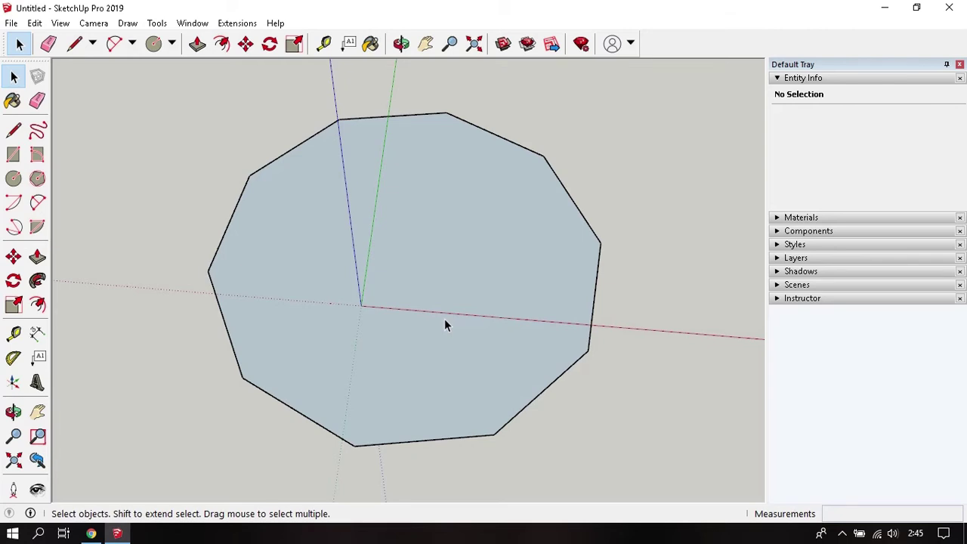
- Set the Circle tool to 50 sides and draw a circle face right of the decagon
{"action": "mouse_move", "coordinate": [445, 323]}
{"action": "middle_mouse_down"}
{"action": "mouse_move", "coordinate": [479, 270]}
{"action": "mouse_move", "coordinate": [373, 383]}
{"action": "mouse_move", "coordinate": [513, 265]}
{"action": "middle_mouse_up"}
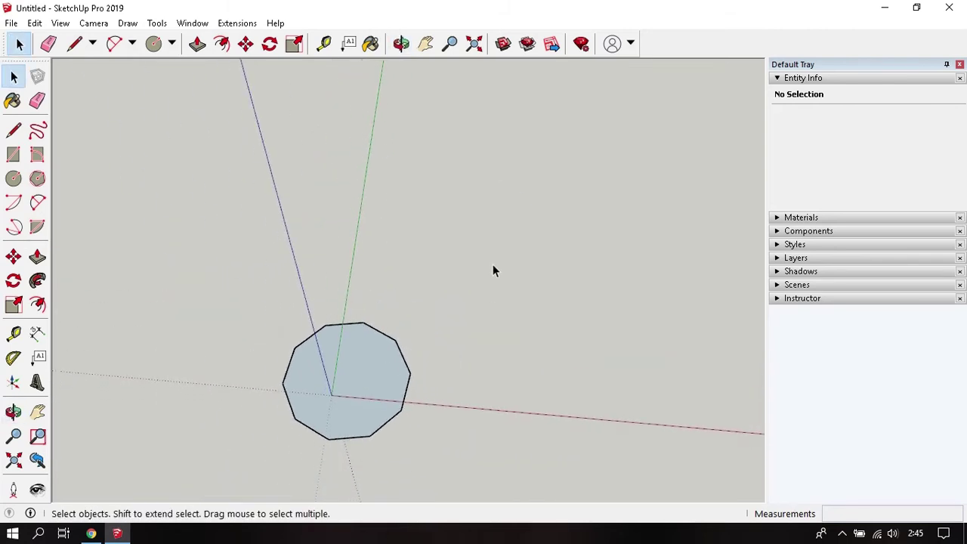
{"action": "key", "text": "c"}
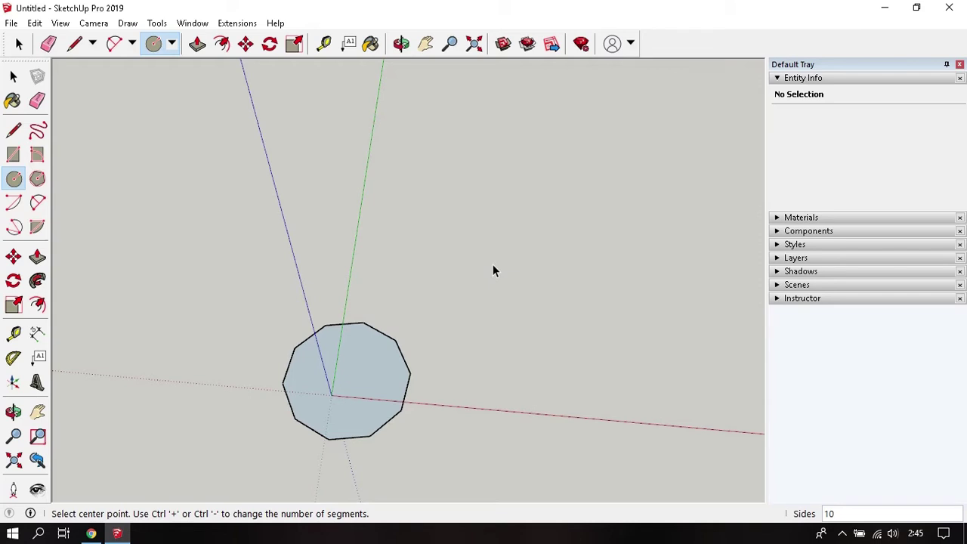
{"action": "type", "text": "50"}
{"action": "scroll", "coordinate": [500, 257], "scroll_direction": "up", "scroll_amount": 1}
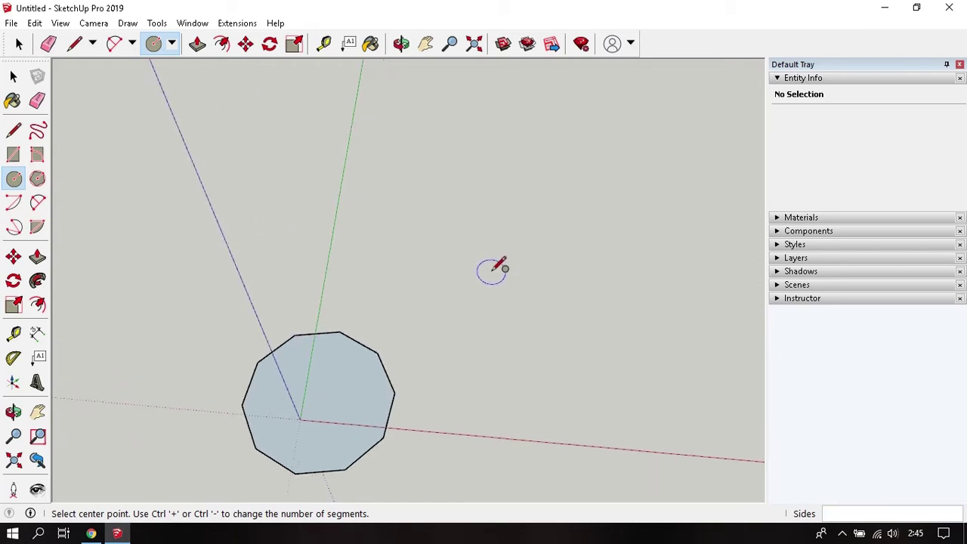
{"action": "left_click", "coordinate": [509, 387]}
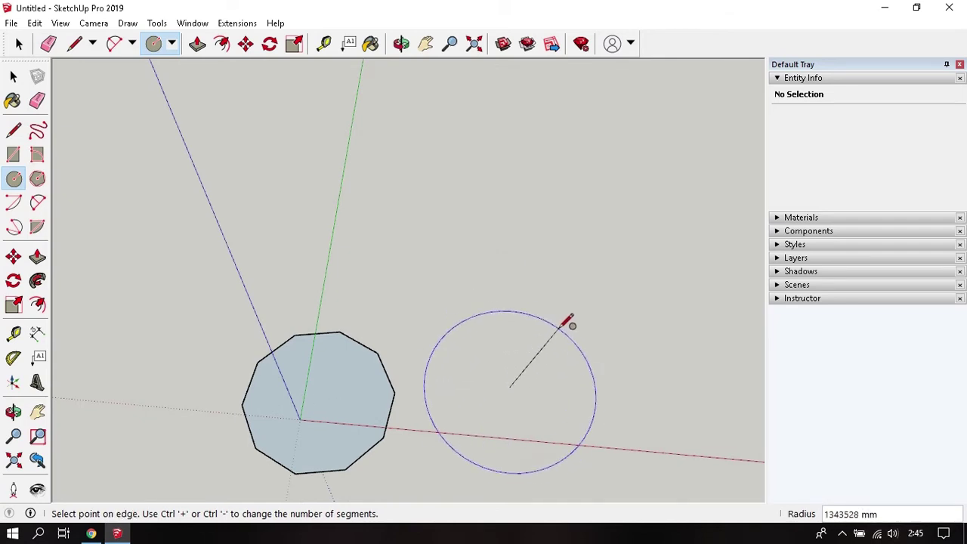
{"action": "left_click", "coordinate": [572, 310]}
{"action": "key", "text": "space"}
{"action": "scroll", "coordinate": [433, 298], "scroll_direction": "up", "scroll_amount": 1}
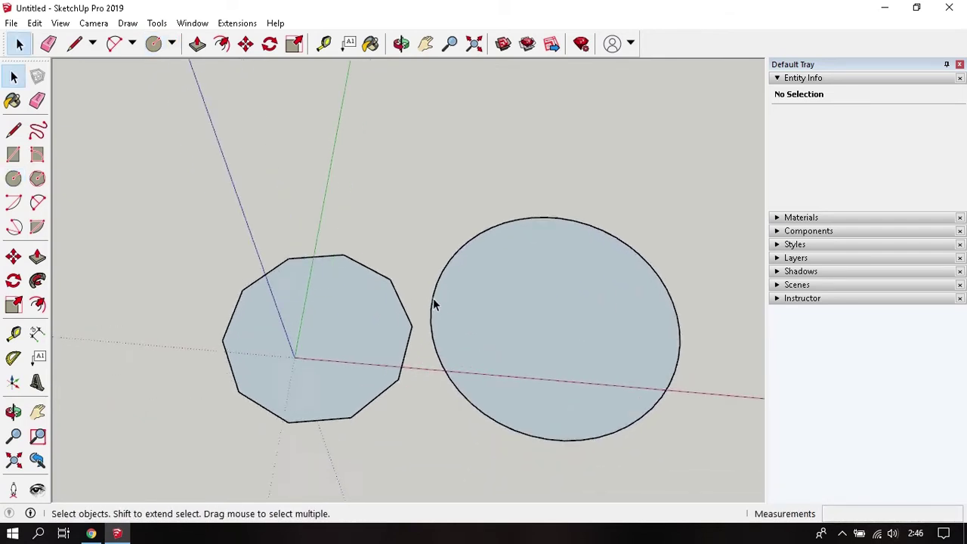
{"action": "scroll", "coordinate": [435, 302], "scroll_direction": "up", "scroll_amount": 3}
{"action": "scroll", "coordinate": [440, 312], "scroll_direction": "down", "scroll_amount": 3}
{"action": "scroll", "coordinate": [447, 338], "scroll_direction": "down", "scroll_amount": 2}
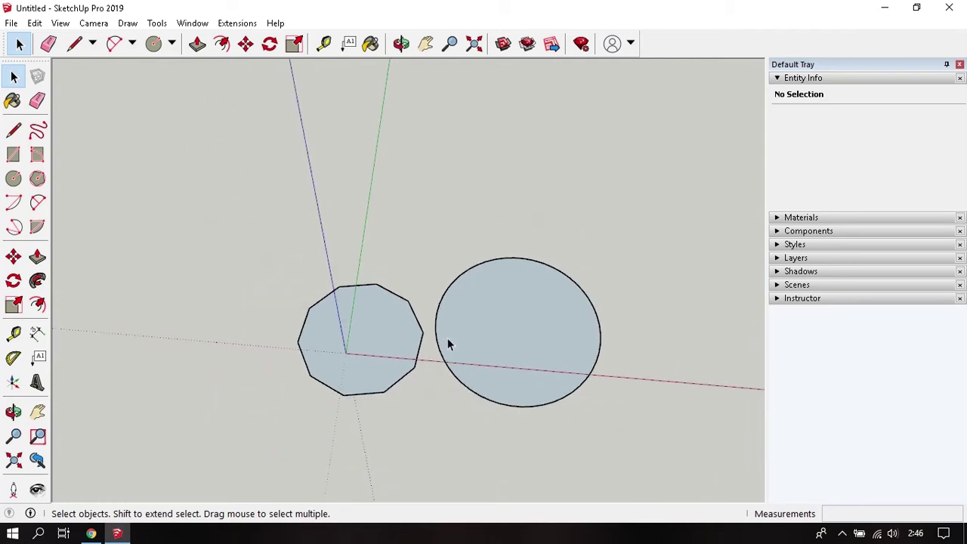
{"action": "mouse_move", "coordinate": [494, 318]}
{"action": "middle_mouse_down"}
{"action": "mouse_move", "coordinate": [433, 357]}
{"action": "mouse_move", "coordinate": [435, 382]}
{"action": "middle_mouse_up"}
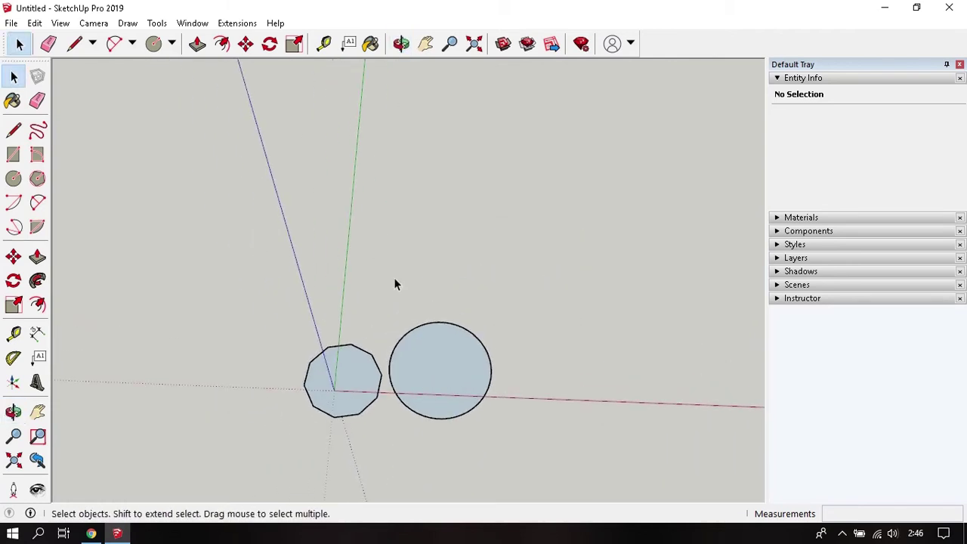
- Draw two more 50-sided circle faces in a row beyond the decagon and first circle
{"action": "key", "text": "c"}
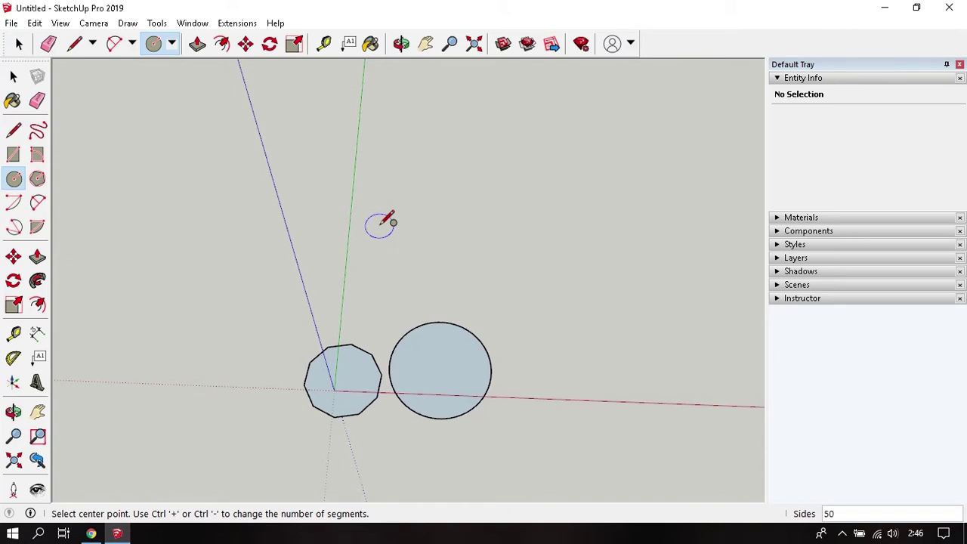
{"action": "left_click", "coordinate": [380, 224]}
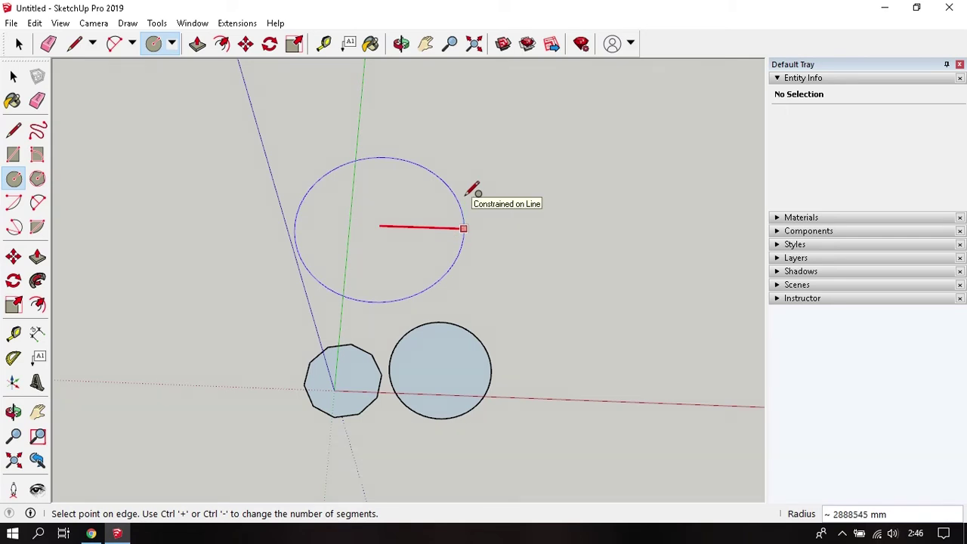
{"action": "left_click", "coordinate": [473, 189]}
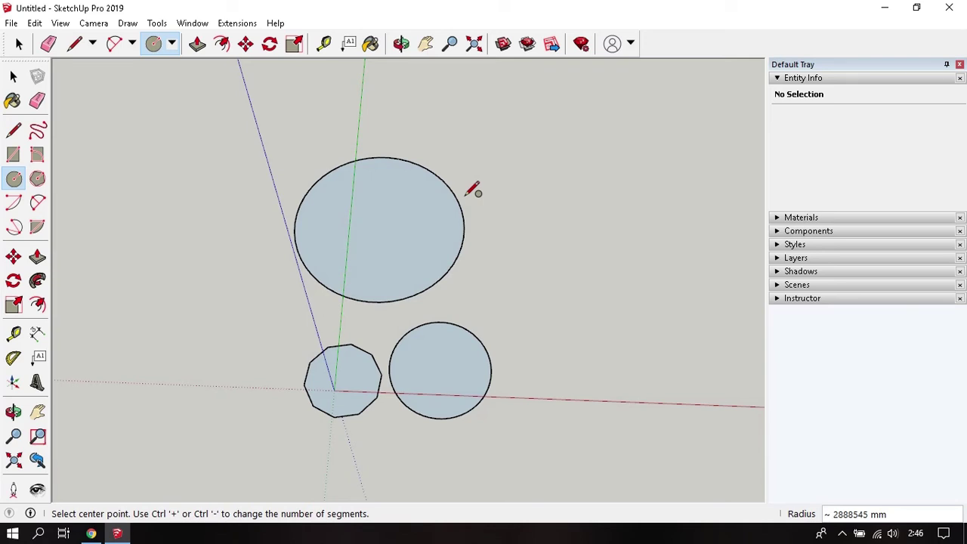
{"action": "key", "text": "space"}
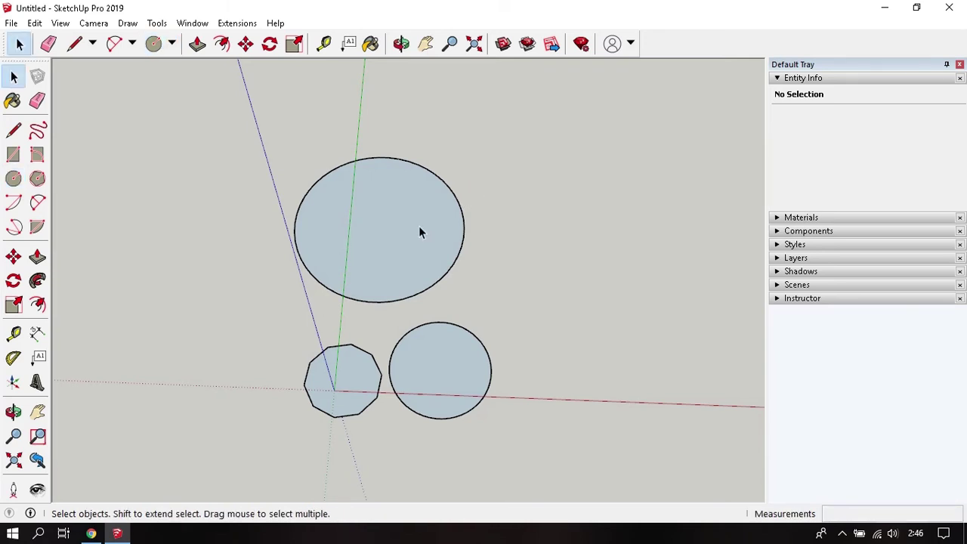
{"action": "key", "text": "c"}
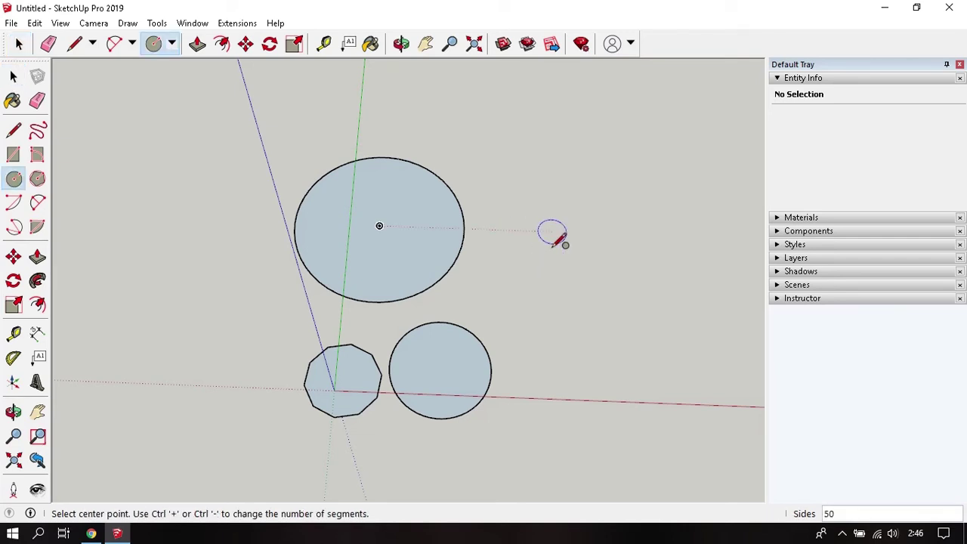
{"action": "left_click", "coordinate": [562, 231]}
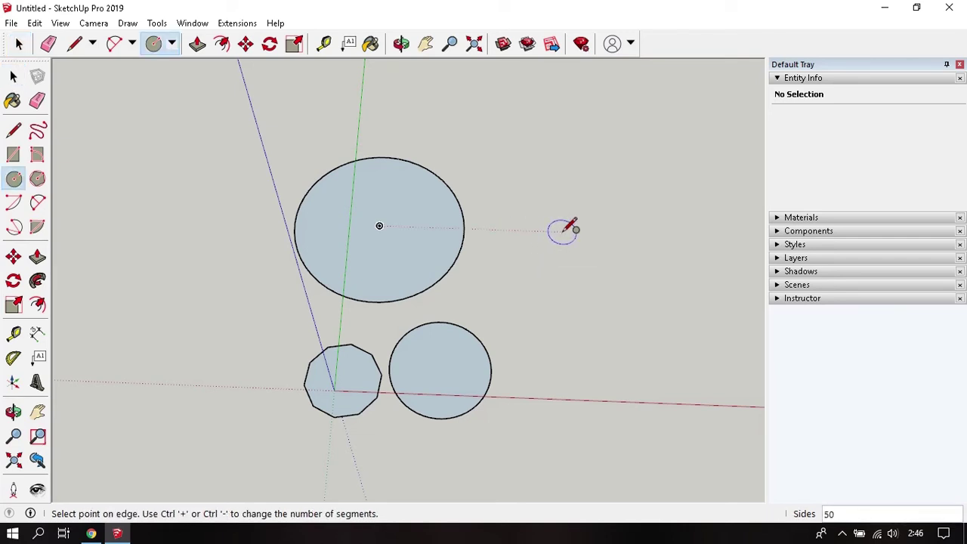
{"action": "left_click", "coordinate": [613, 169]}
{"action": "key", "text": "space"}
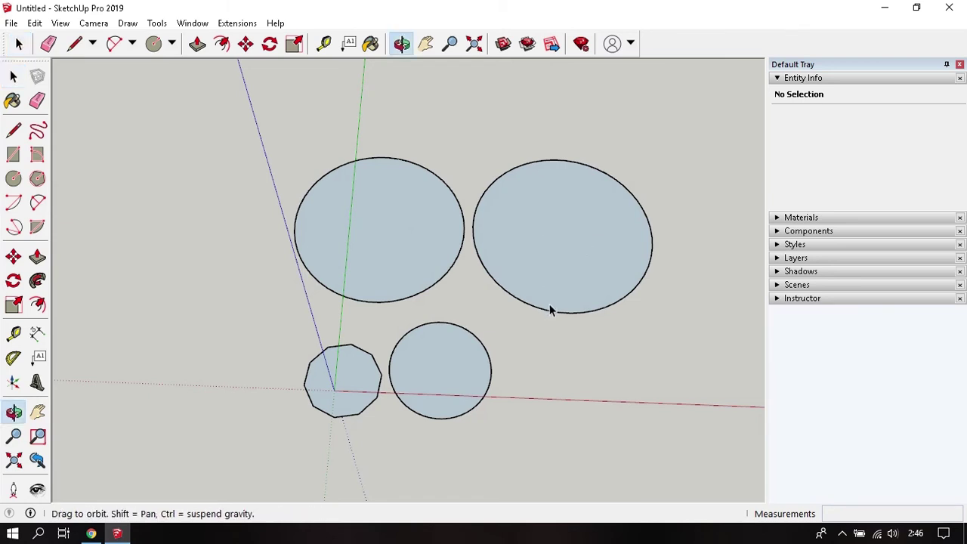
{"action": "middle_click_drag", "start_coordinate": [548, 309], "coordinate": [486, 294], "text": "shift"}
{"action": "scroll", "coordinate": [519, 317], "scroll_direction": "up", "scroll_amount": 2}
{"action": "scroll", "coordinate": [519, 318], "scroll_direction": "up", "scroll_amount": 1}
- Draw a large 10-sided polygon on open ground using Circle with 10 sides
{"action": "type", "text": "c"}
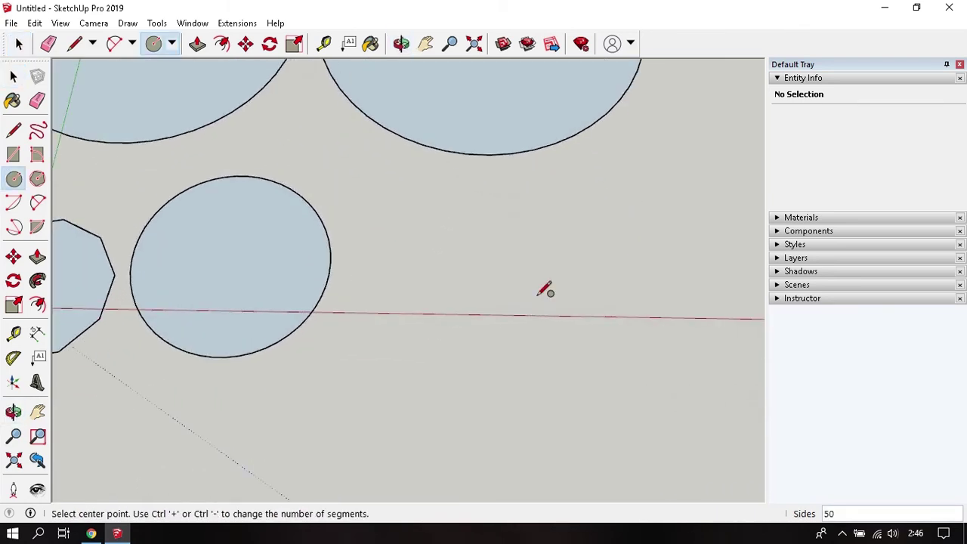
{"action": "type", "text": "10"}
{"action": "key", "text": "Return"}
{"action": "scroll", "coordinate": [541, 306], "scroll_direction": "up", "scroll_amount": 1}
{"action": "left_click", "coordinate": [467, 399]}
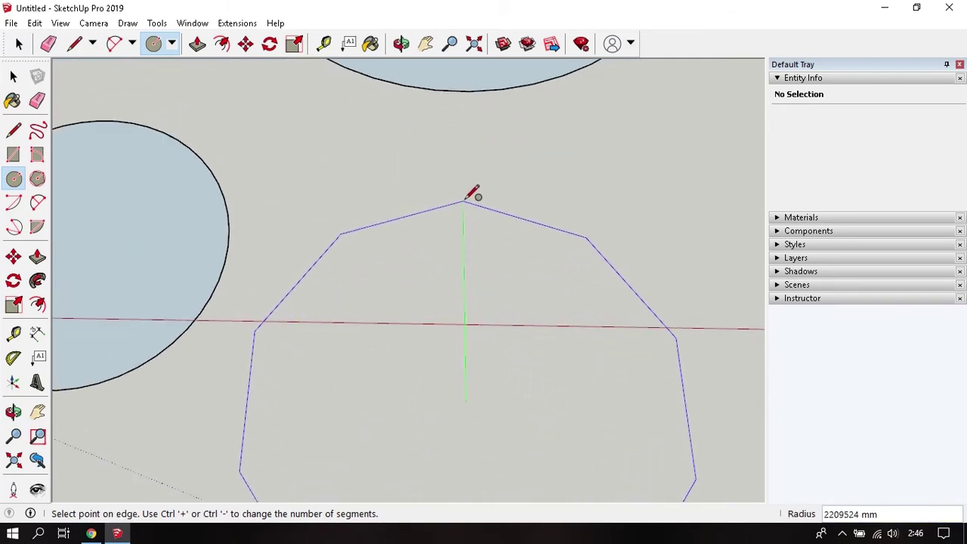
{"action": "left_click", "coordinate": [466, 199]}
{"action": "middle_click_drag", "start_coordinate": [468, 196], "coordinate": [475, 277]}
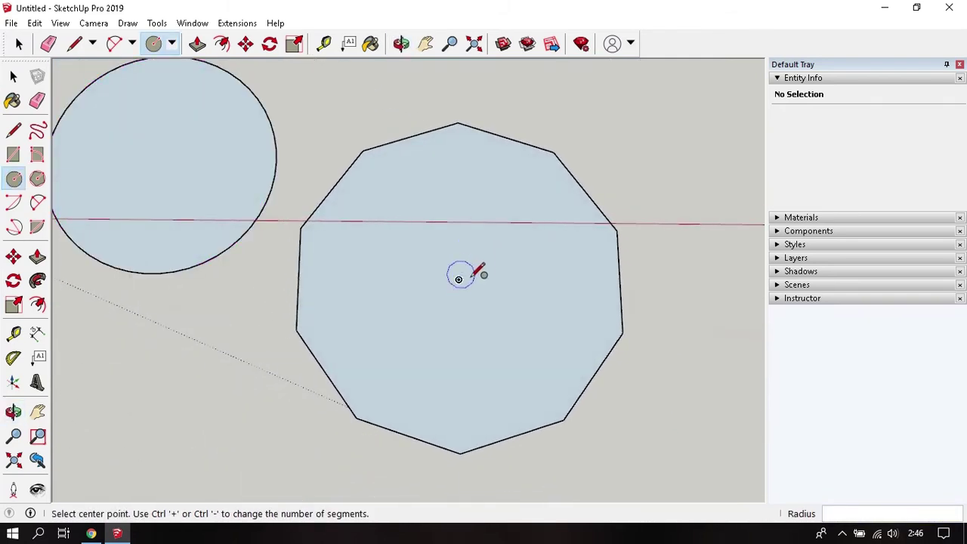
- Draw a smaller concentric 10-sided polygon inside it and start a line at an inner corner
{"action": "left_click", "coordinate": [458, 280]}
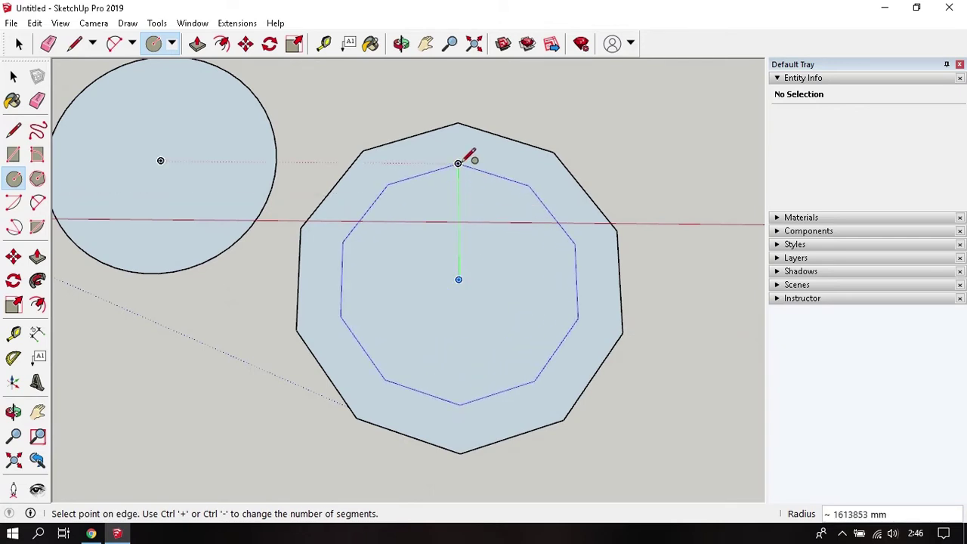
{"action": "left_click", "coordinate": [458, 163]}
{"action": "middle_click_drag", "start_coordinate": [458, 163], "coordinate": [447, 177]}
{"action": "key", "text": "space"}
{"action": "mouse_move", "coordinate": [455, 224]}
{"action": "middle_mouse_down"}
{"action": "mouse_move", "coordinate": [463, 214]}
{"action": "mouse_move", "coordinate": [449, 161]}
{"action": "mouse_move", "coordinate": [442, 190]}
{"action": "mouse_move", "coordinate": [533, 158]}
{"action": "mouse_move", "coordinate": [478, 255]}
{"action": "mouse_move", "coordinate": [274, 209]}
{"action": "mouse_move", "coordinate": [423, 303]}
{"action": "mouse_move", "coordinate": [448, 222]}
{"action": "middle_mouse_up"}
{"action": "scroll", "coordinate": [474, 262], "scroll_direction": "up", "scroll_amount": 1}
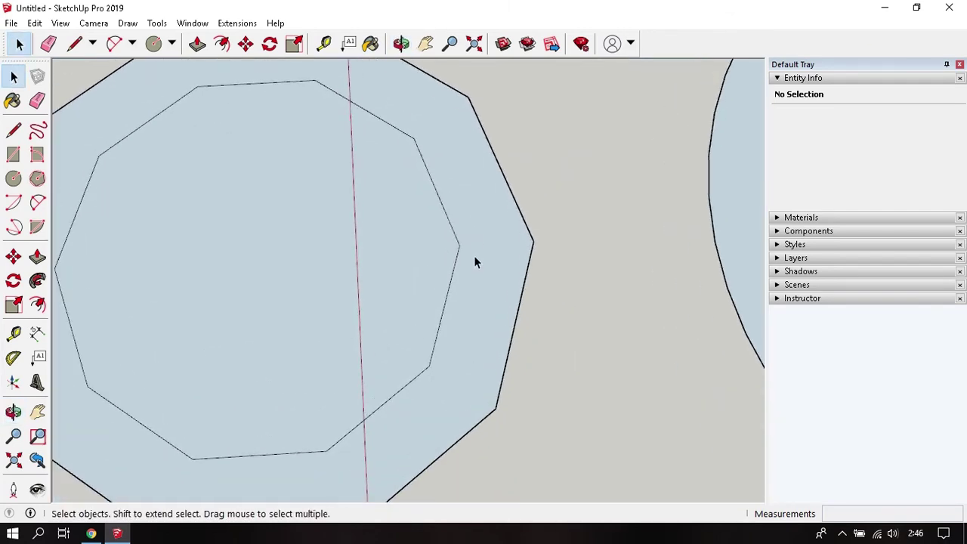
{"action": "scroll", "coordinate": [474, 262], "scroll_direction": "up", "scroll_amount": 1}
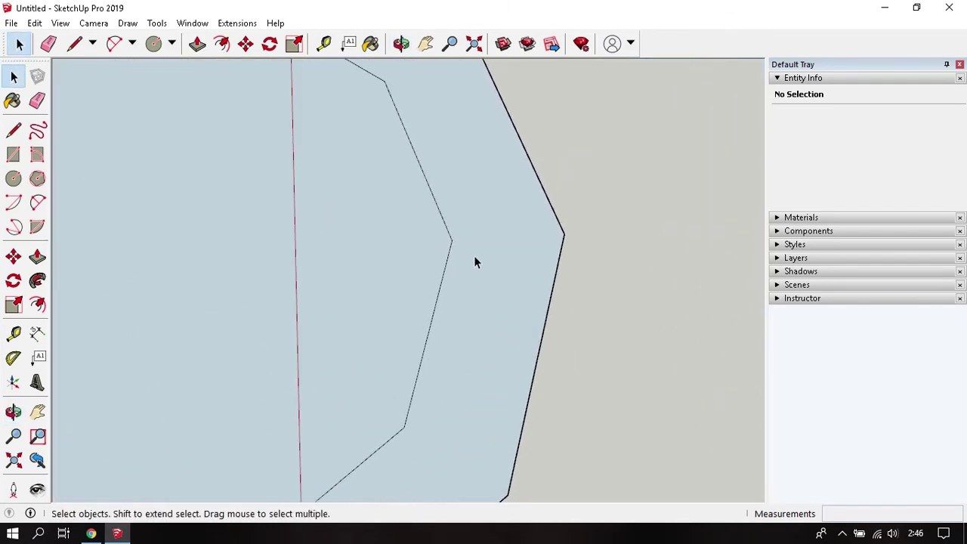
{"action": "scroll", "coordinate": [474, 257], "scroll_direction": "down", "scroll_amount": 1}
{"action": "scroll", "coordinate": [483, 269], "scroll_direction": "down", "scroll_amount": 1}
{"action": "scroll", "coordinate": [482, 265], "scroll_direction": "up", "scroll_amount": 1}
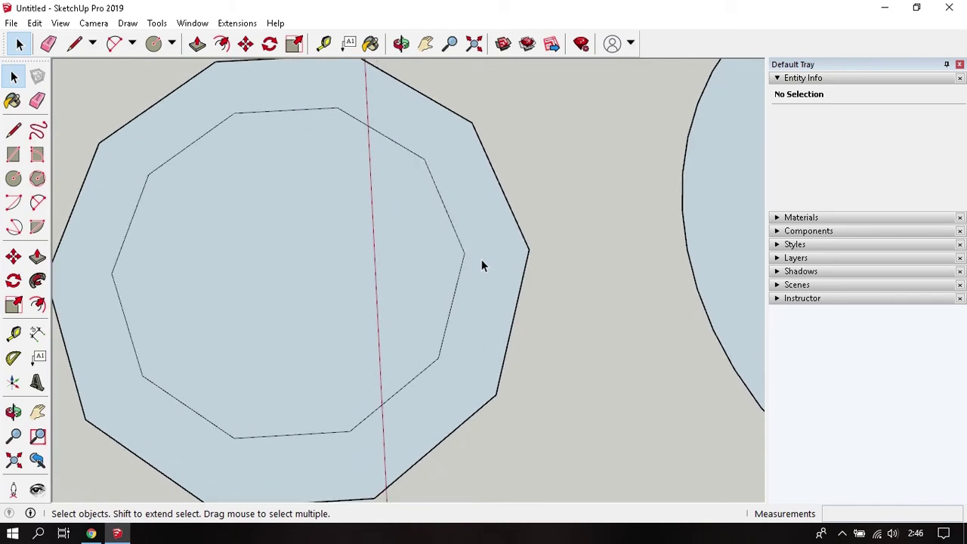
{"action": "key", "text": "l"}
{"action": "left_click", "coordinate": [463, 252]}
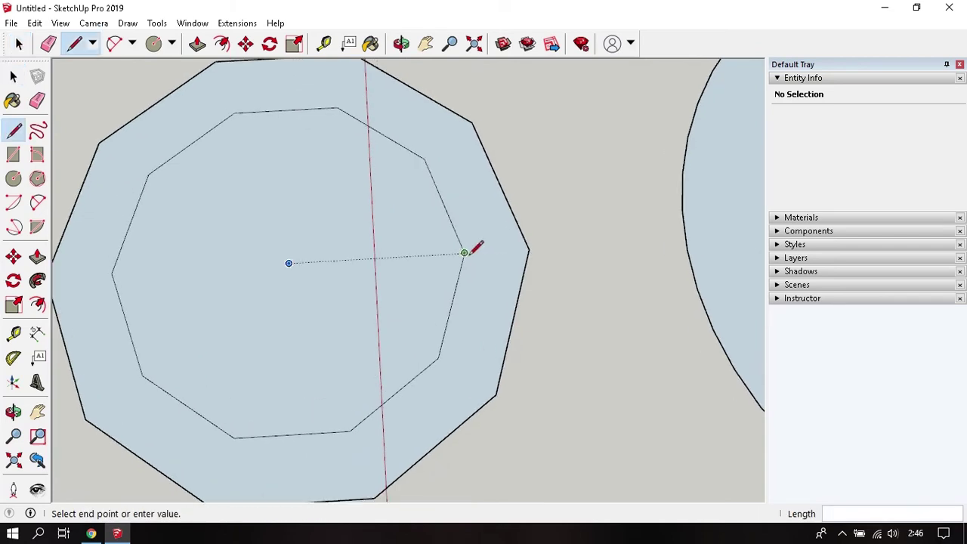
- Connect inner vertices to the outer decagon corners, then undo to remove the connector lines
{"action": "left_click", "coordinate": [529, 249]}
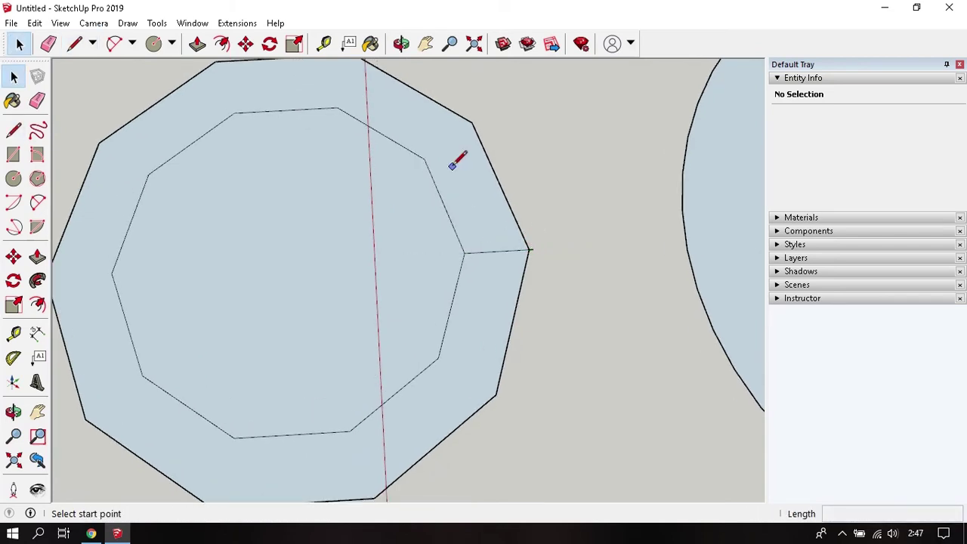
{"action": "left_click", "coordinate": [425, 159]}
{"action": "left_click", "coordinate": [472, 122]}
{"action": "key", "text": "space"}
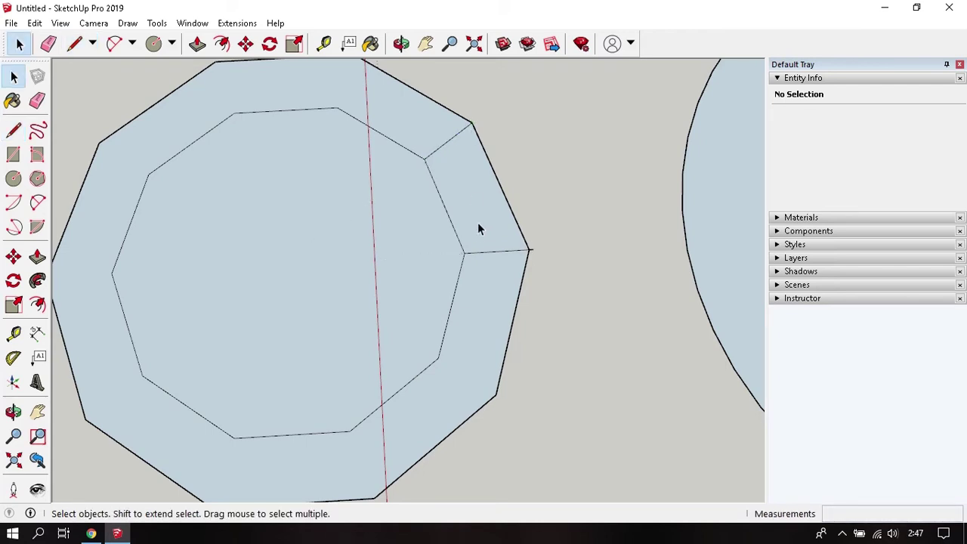
{"action": "key", "text": "ctrl+z"}
{"action": "key", "text": "ctrl+z"}
{"action": "key", "text": "ctrl+z"}
{"action": "middle_click_drag", "start_coordinate": [475, 239], "coordinate": [529, 239]}
- Draw a fresh 10-sided circle centred inside the large decagon
{"action": "key", "text": "c"}
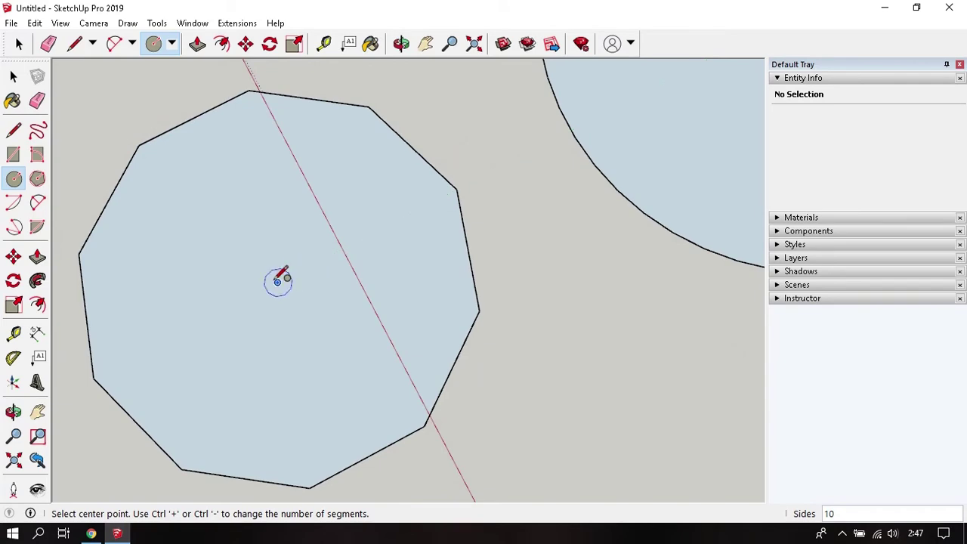
{"action": "left_click", "coordinate": [277, 282]}
{"action": "scroll", "coordinate": [370, 291], "scroll_direction": "up", "scroll_amount": 1}
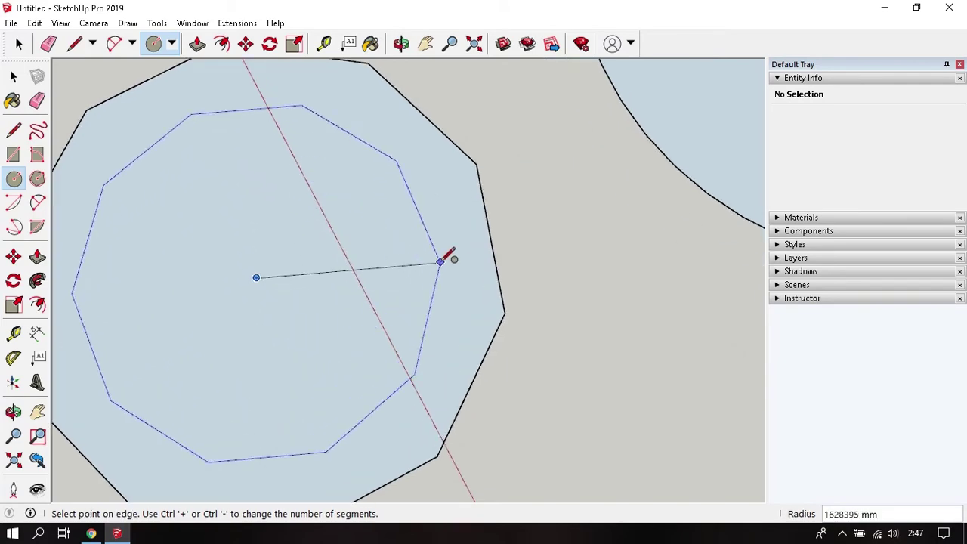
{"action": "left_click", "coordinate": [455, 252]}
{"action": "key", "text": "space"}
{"action": "mouse_move", "coordinate": [464, 273]}
{"action": "middle_mouse_down"}
{"action": "mouse_move", "coordinate": [417, 306]}
{"action": "mouse_move", "coordinate": [525, 291]}
{"action": "mouse_move", "coordinate": [434, 241]}
{"action": "mouse_move", "coordinate": [420, 303]}
{"action": "mouse_move", "coordinate": [723, 296]}
{"action": "mouse_move", "coordinate": [382, 324]}
{"action": "mouse_move", "coordinate": [662, 343]}
{"action": "mouse_move", "coordinate": [484, 296]}
{"action": "mouse_move", "coordinate": [512, 317]}
{"action": "mouse_move", "coordinate": [447, 304]}
{"action": "mouse_move", "coordinate": [548, 380]}
{"action": "mouse_move", "coordinate": [501, 355]}
{"action": "mouse_move", "coordinate": [470, 406]}
{"action": "mouse_move", "coordinate": [446, 262]}
{"action": "middle_mouse_up"}
{"action": "scroll", "coordinate": [553, 386], "scroll_direction": "down", "scroll_amount": 2}
{"action": "scroll", "coordinate": [553, 390], "scroll_direction": "down", "scroll_amount": 3}
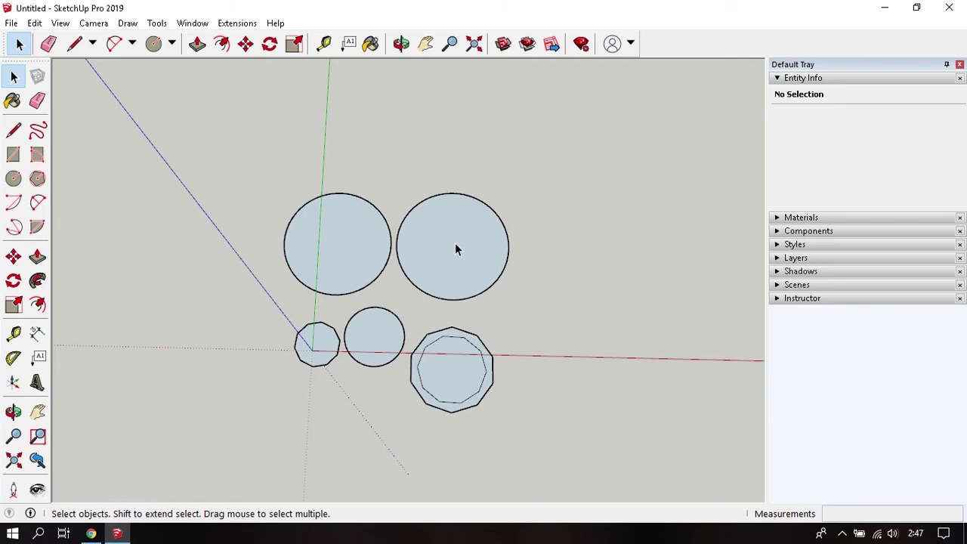
- Set circles to 50 sides and draw two circles of radius 250 and 2500 right of the shapes
{"action": "key", "text": "c"}
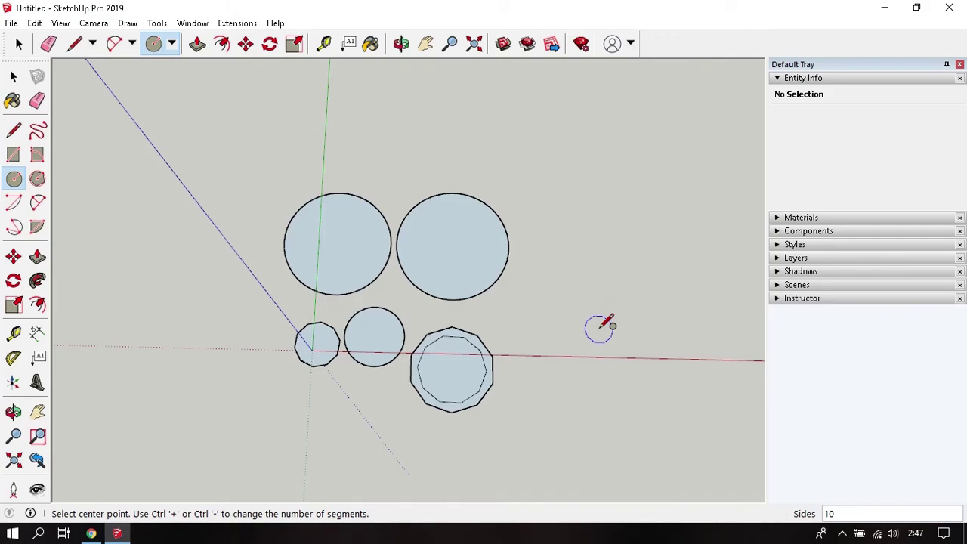
{"action": "type", "text": "50"}
{"action": "key", "text": "Return"}
{"action": "scroll", "coordinate": [597, 332], "scroll_direction": "up", "scroll_amount": 2}
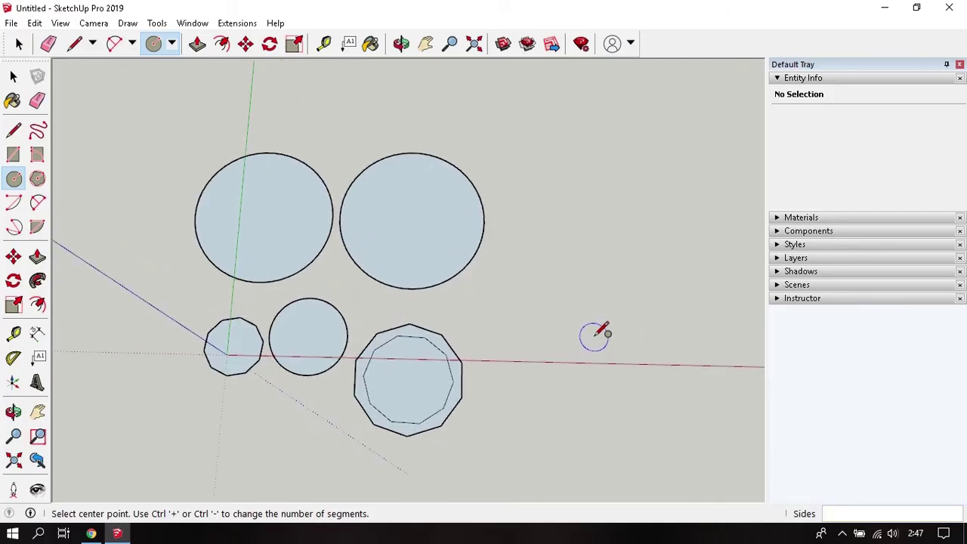
{"action": "left_click", "coordinate": [558, 360]}
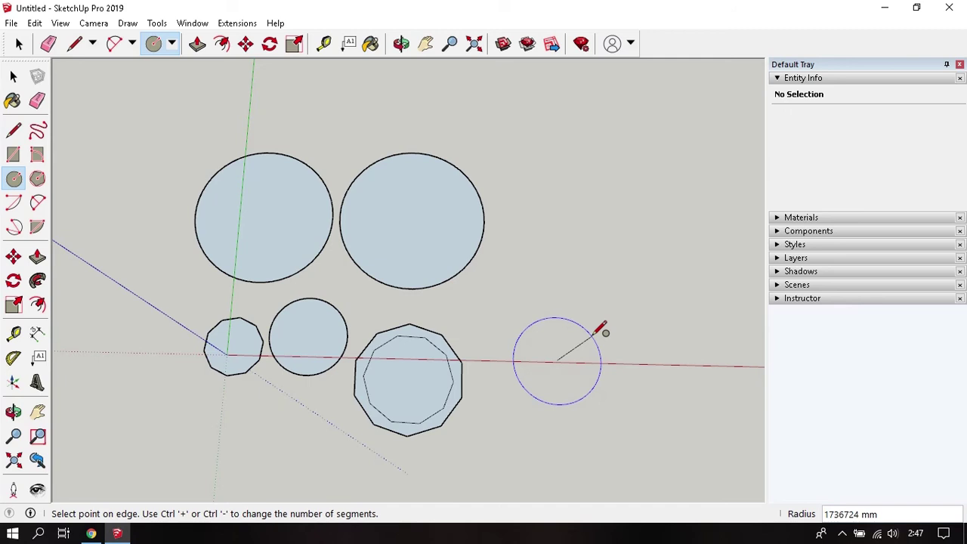
{"action": "type", "text": "250"}
{"action": "key", "text": "Return"}
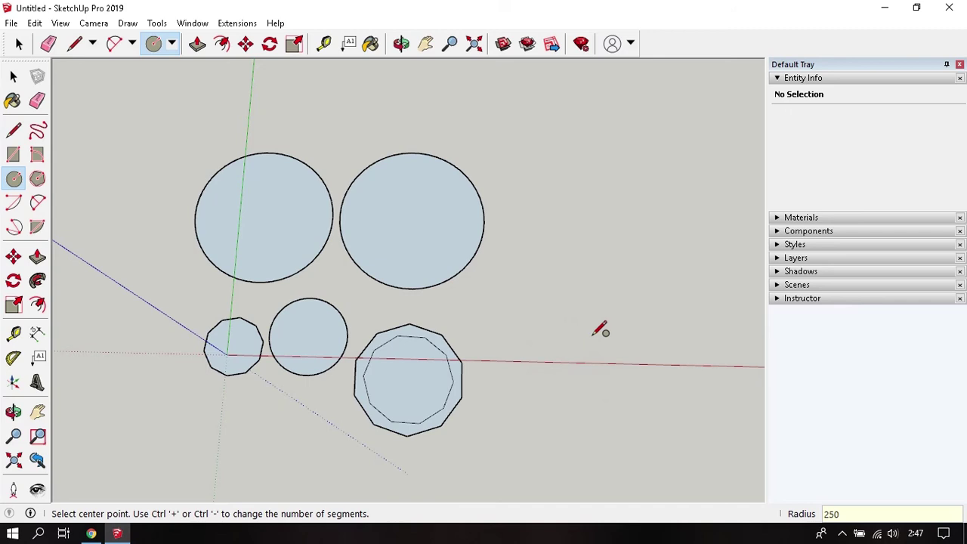
{"action": "left_click", "coordinate": [525, 337]}
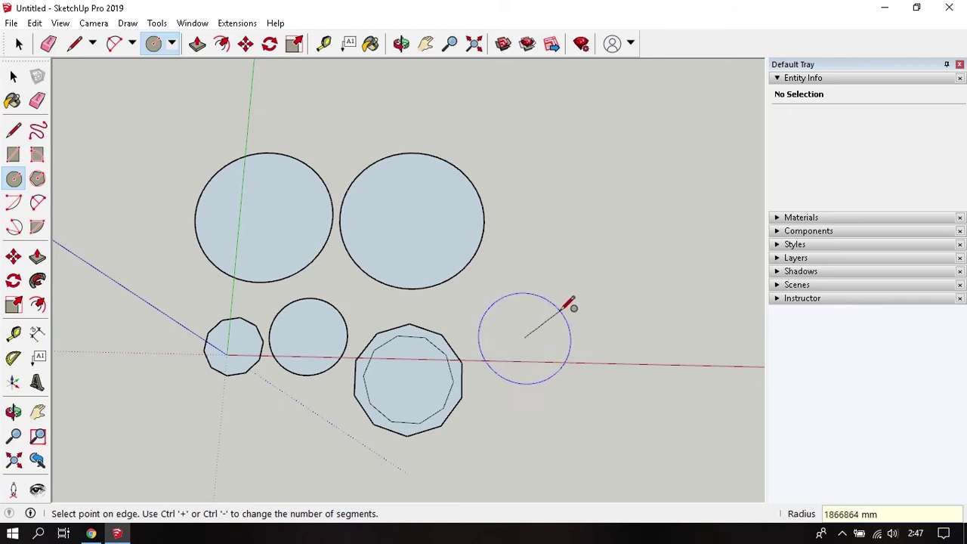
{"action": "type", "text": "2500"}
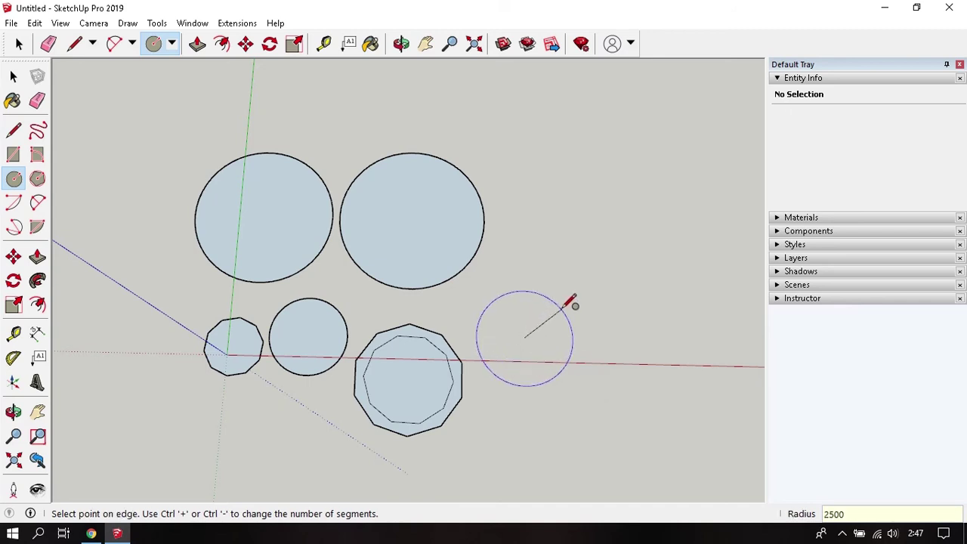
{"action": "key", "text": "Return"}
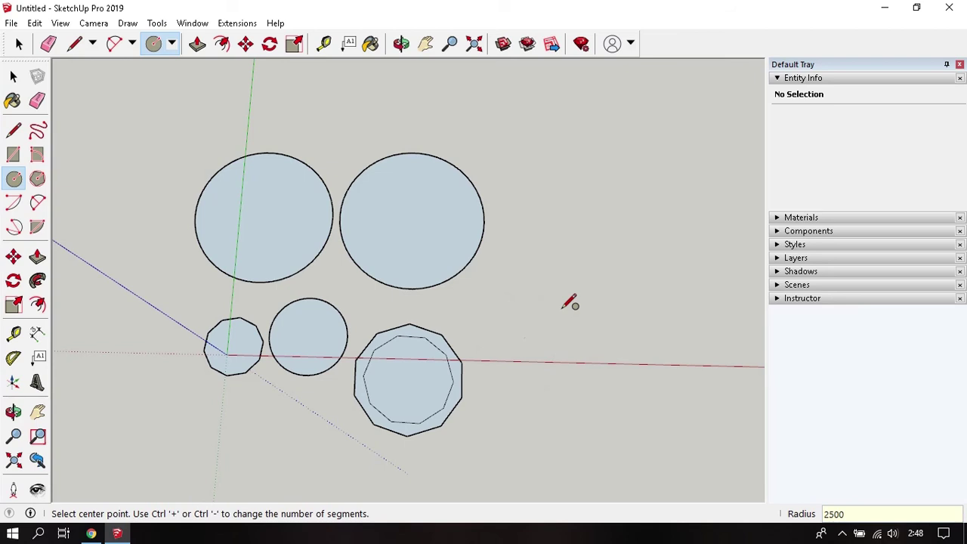
- Start a circle right of the shapes, cancel it, and pan to the area right of the decagon
{"action": "middle_click_drag", "start_coordinate": [529, 321], "coordinate": [528, 354], "text": "shift"}
{"action": "scroll", "coordinate": [533, 340], "scroll_direction": "up", "scroll_amount": 2}
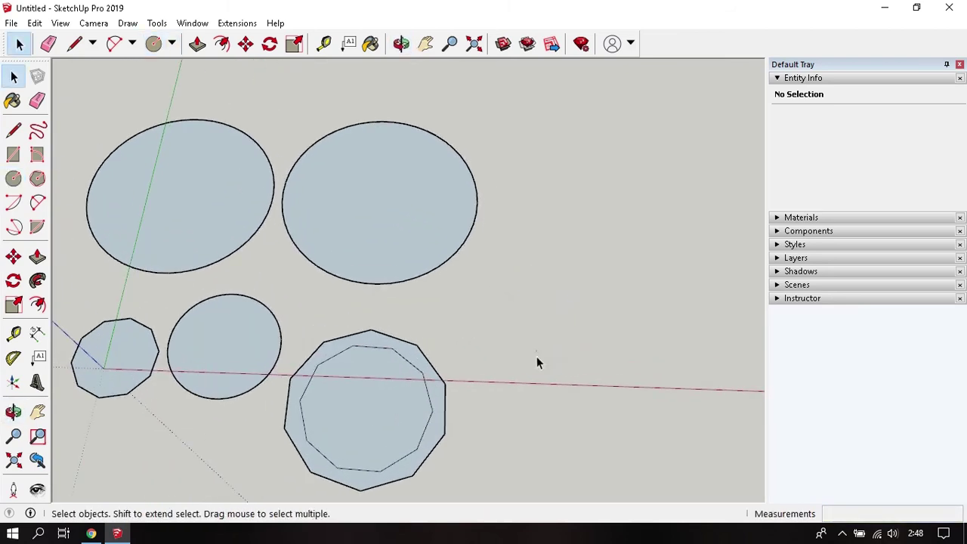
{"action": "scroll", "coordinate": [544, 342], "scroll_direction": "up", "scroll_amount": 1}
{"action": "key", "text": "c"}
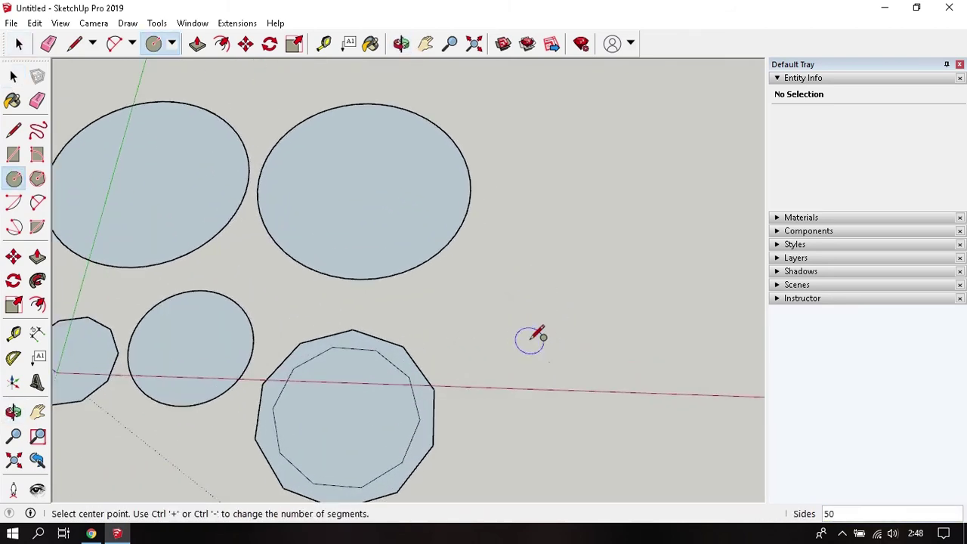
{"action": "scroll", "coordinate": [524, 358], "scroll_direction": "down", "scroll_amount": 1}
{"action": "middle_click_drag", "start_coordinate": [501, 377], "coordinate": [411, 381]}
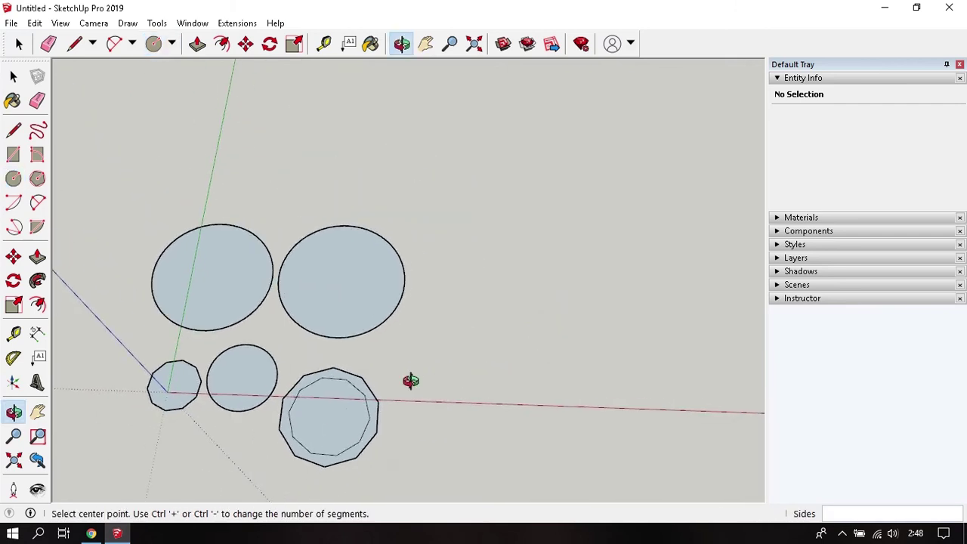
{"action": "scroll", "coordinate": [469, 346], "scroll_direction": "up", "scroll_amount": 1}
{"action": "left_click", "coordinate": [468, 353]}
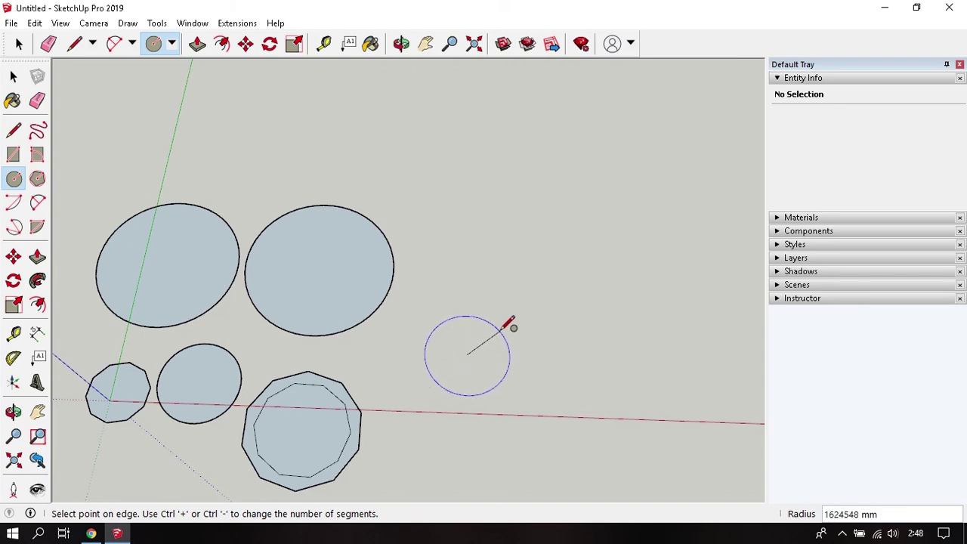
{"action": "key", "text": "space"}
{"action": "scroll", "coordinate": [386, 407], "scroll_direction": "up", "scroll_amount": 2}
{"action": "middle_click_drag", "start_coordinate": [386, 406], "coordinate": [460, 354]}
{"action": "scroll", "coordinate": [461, 358], "scroll_direction": "up", "scroll_amount": 2}
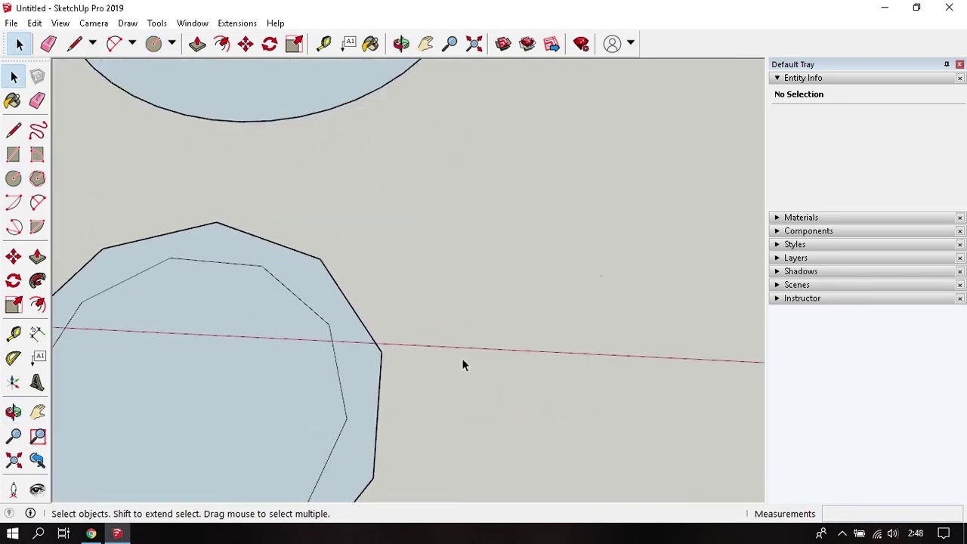
{"action": "scroll", "coordinate": [461, 359], "scroll_direction": "up", "scroll_amount": 1}
{"action": "mouse_move", "coordinate": [309, 344]}
{"action": "middle_mouse_down", "text": "shift"}
{"action": "mouse_move", "coordinate": [573, 327]}
{"action": "mouse_move", "coordinate": [514, 324]}
{"action": "mouse_move", "coordinate": [348, 356]}
{"action": "middle_mouse_up", "text": "shift"}
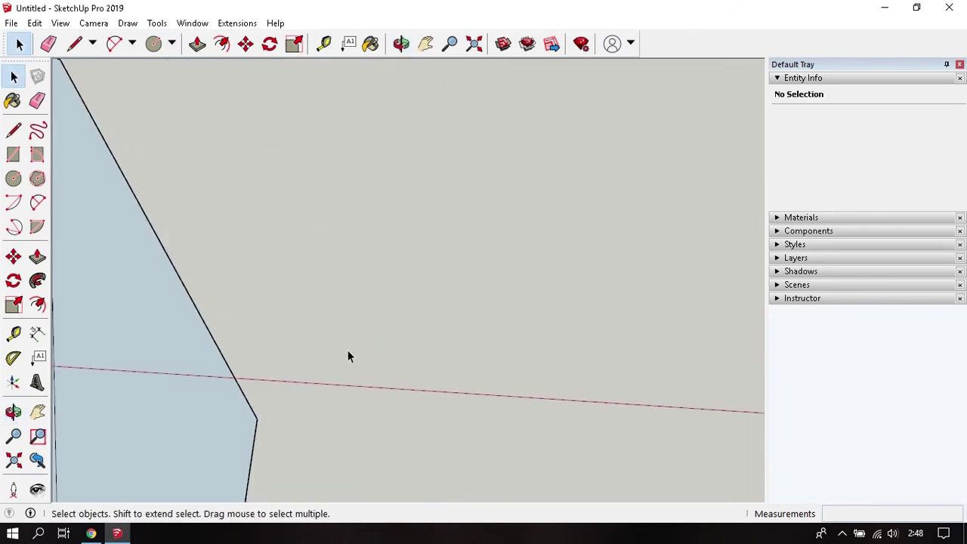
- Draw a 50-sided circle with radius 25000 beside the decagon
{"action": "key", "text": "c"}
{"action": "left_click", "coordinate": [480, 327]}
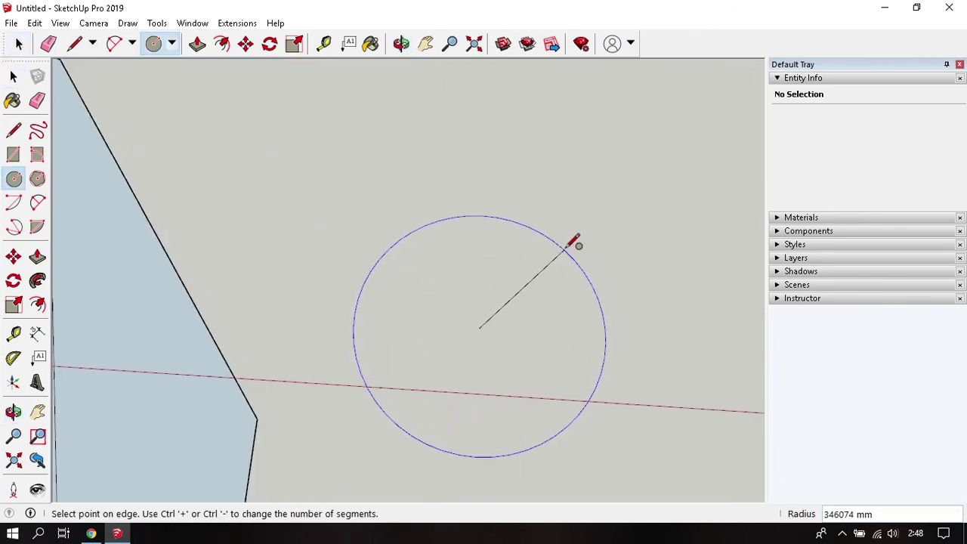
{"action": "scroll", "coordinate": [576, 225], "scroll_direction": "down", "scroll_amount": 2}
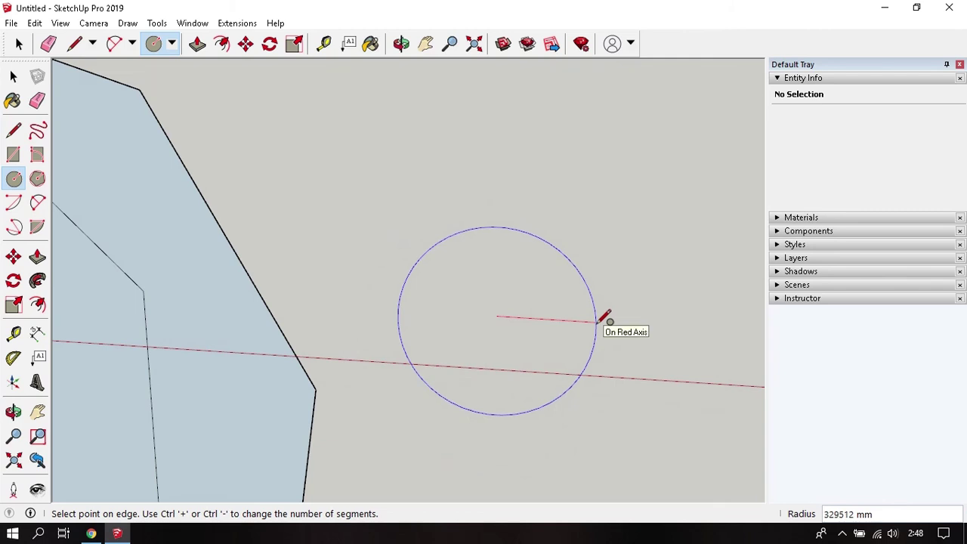
{"action": "type", "text": "25"}
{"action": "type", "text": "000"}
{"action": "key", "text": "Return"}
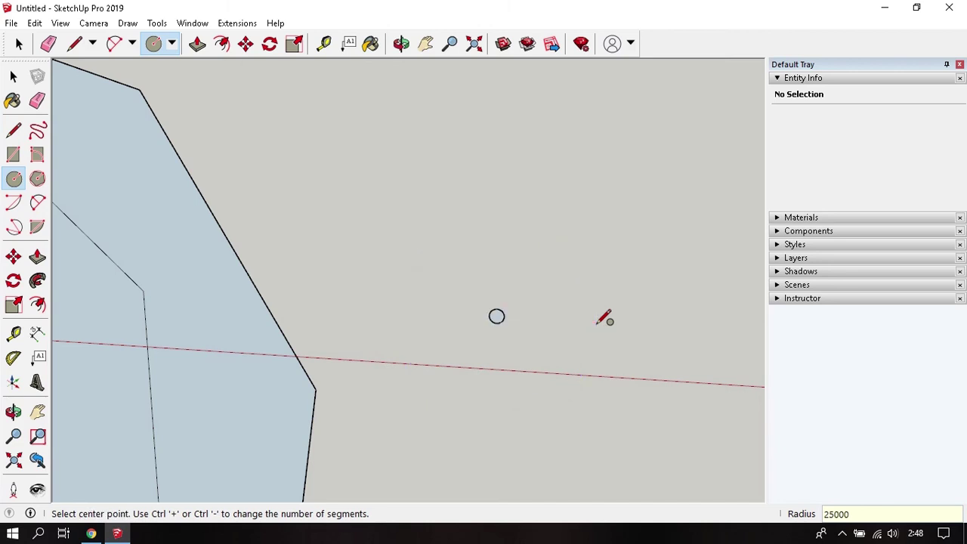
{"action": "key", "text": "space"}
{"action": "scroll", "coordinate": [501, 327], "scroll_direction": "up", "scroll_amount": 2}
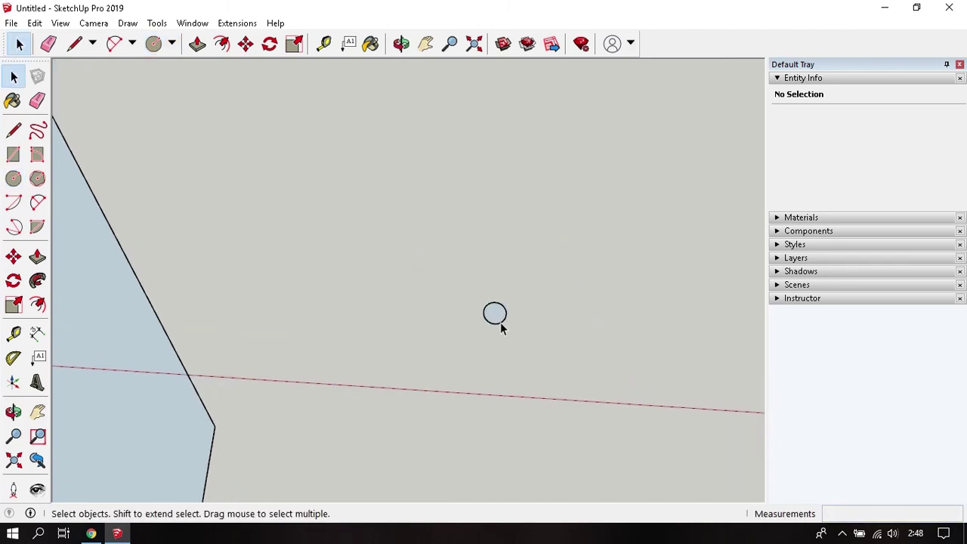
- Zoom in on the radius-25000 circle until its smooth edge fills the view
{"action": "scroll", "coordinate": [500, 325], "scroll_direction": "up", "scroll_amount": 1}
{"action": "scroll", "coordinate": [500, 325], "scroll_direction": "up", "scroll_amount": 1}
{"action": "scroll", "coordinate": [488, 316], "scroll_direction": "up", "scroll_amount": 1}
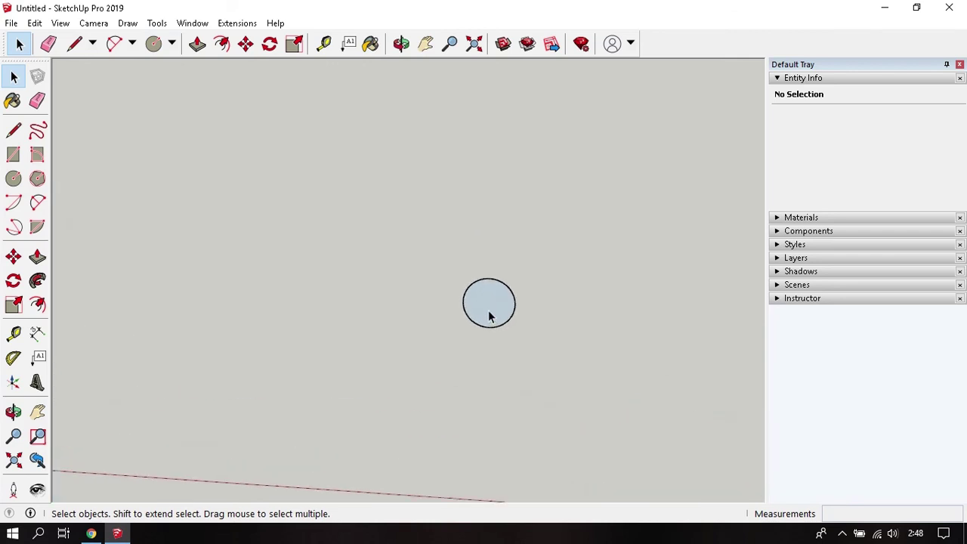
{"action": "scroll", "coordinate": [489, 315], "scroll_direction": "up", "scroll_amount": 1}
{"action": "scroll", "coordinate": [488, 316], "scroll_direction": "up", "scroll_amount": 1}
{"action": "scroll", "coordinate": [489, 316], "scroll_direction": "up", "scroll_amount": 1}
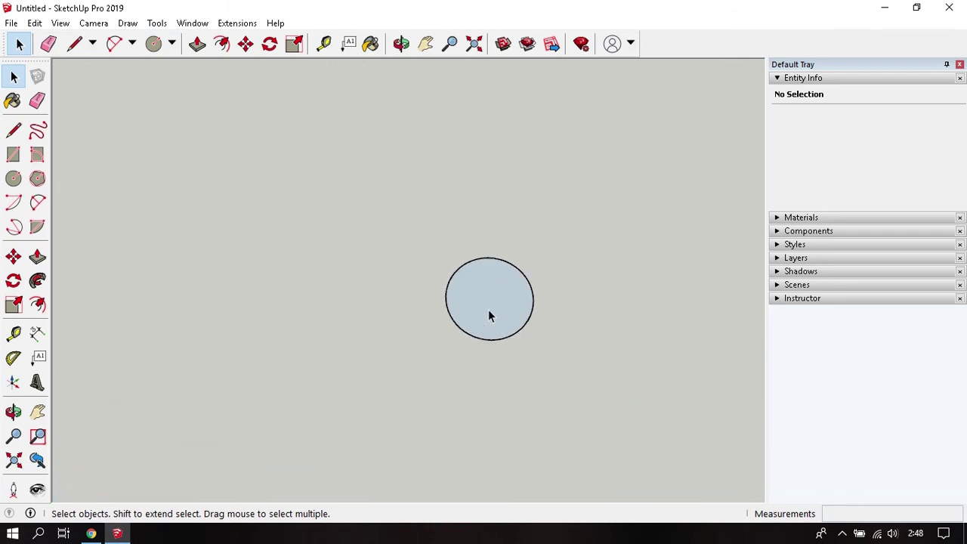
{"action": "scroll", "coordinate": [489, 316], "scroll_direction": "up", "scroll_amount": 1}
{"action": "scroll", "coordinate": [489, 315], "scroll_direction": "up", "scroll_amount": 2}
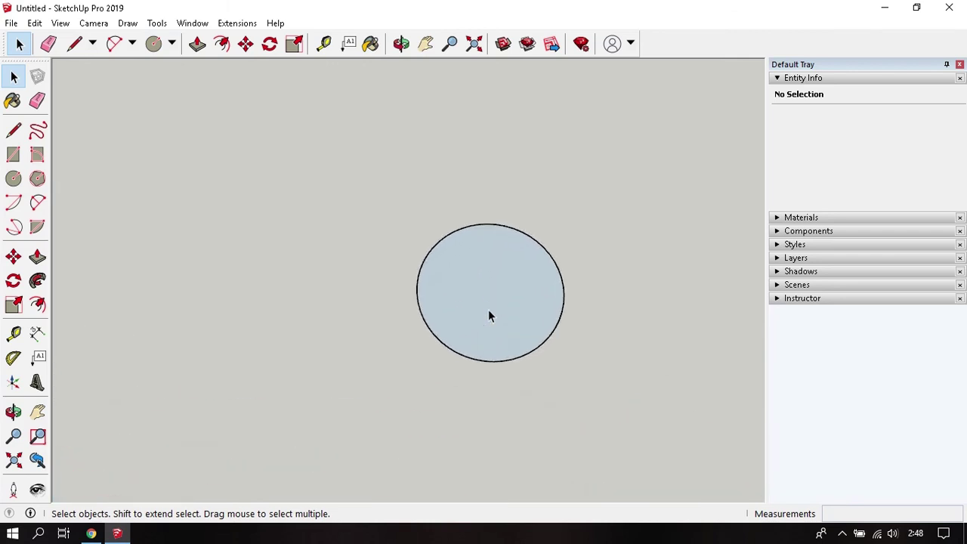